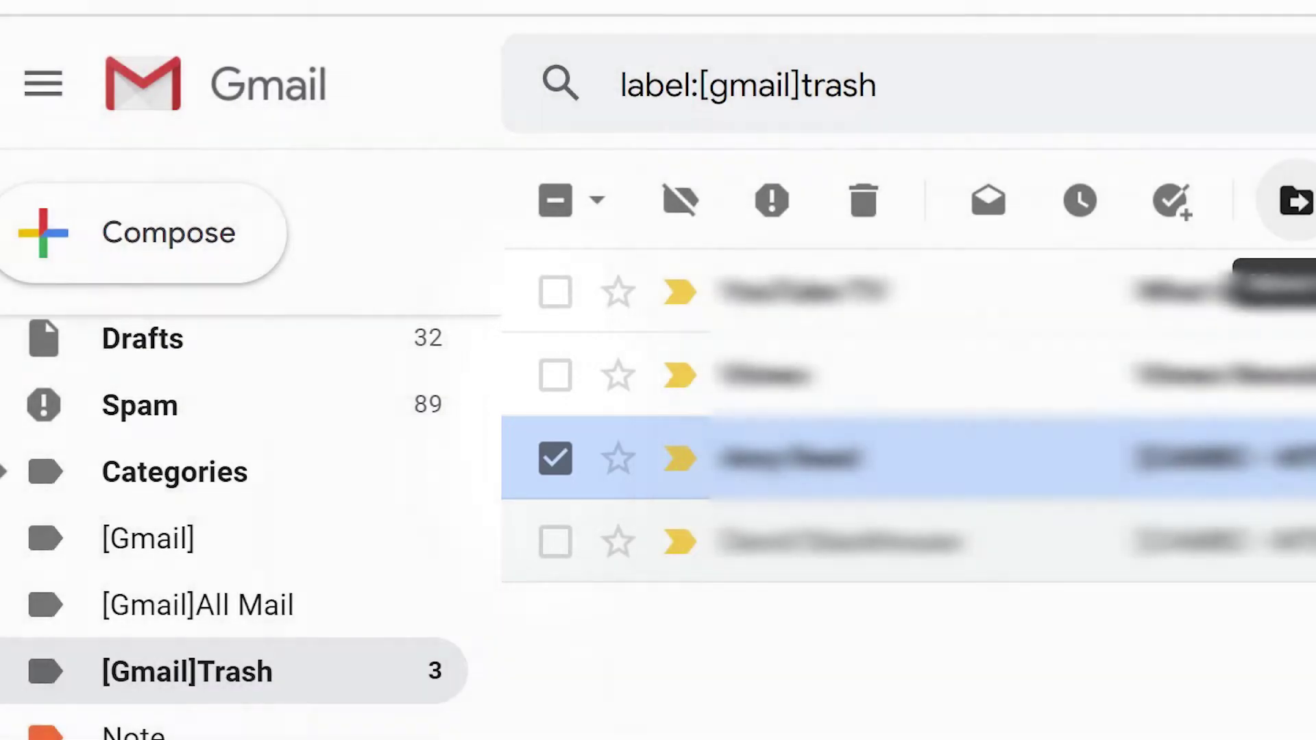
Open the Move to menu for the checked Trash message to list destinations like Inbox and Spam
left_click(1296, 201)
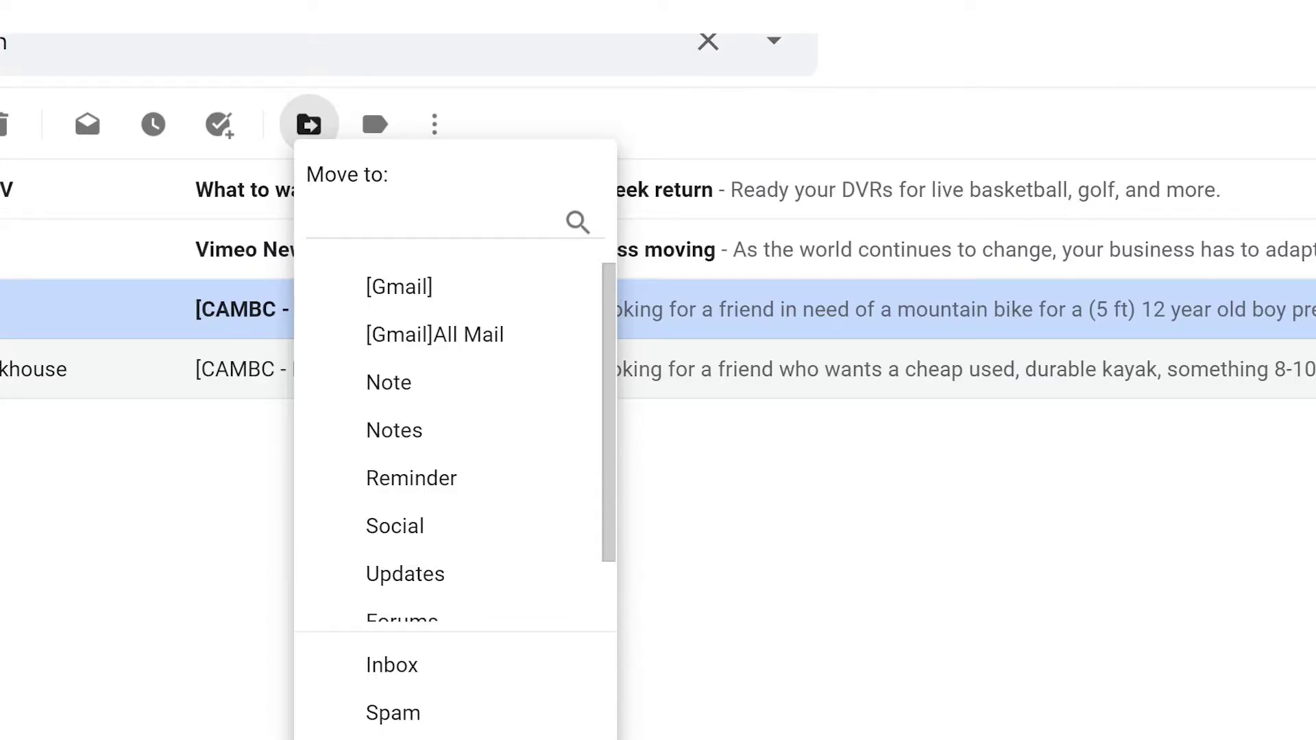